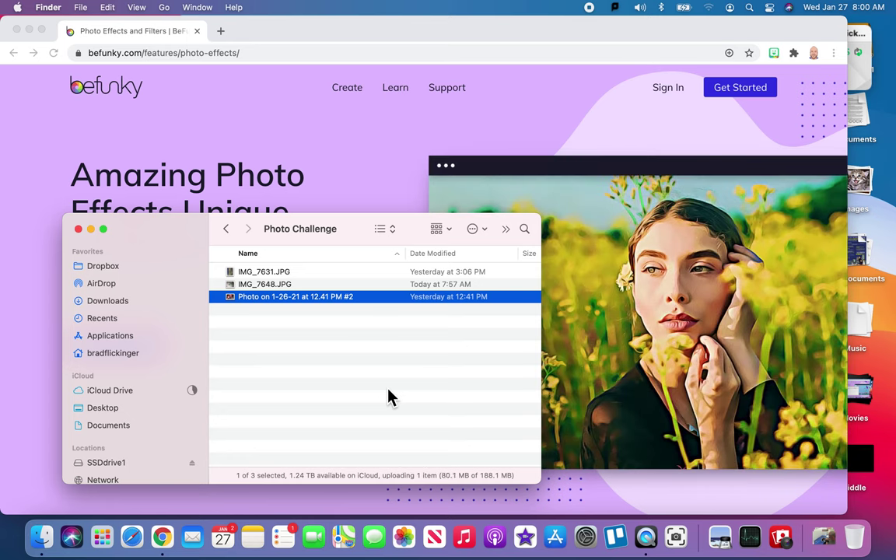
Briefly view IMG_7631.JPG in Preview, then close it.
click(313, 363)
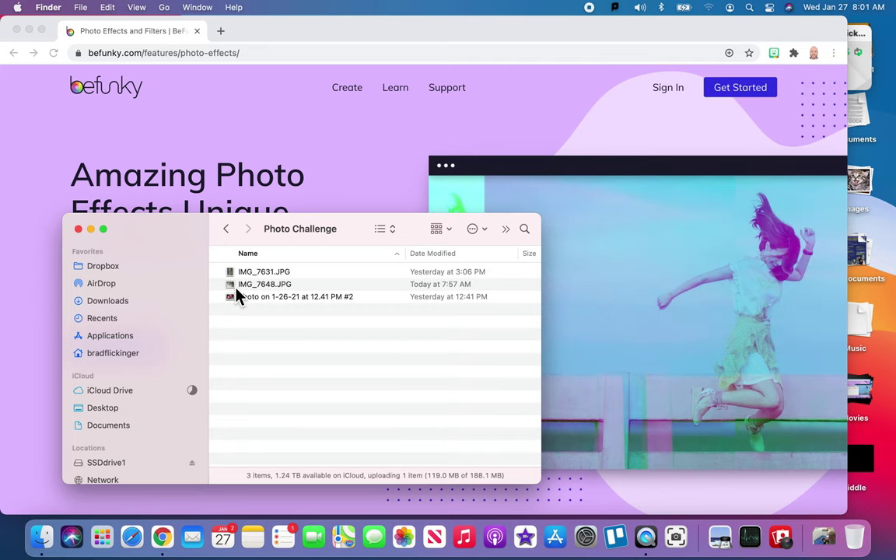
double_click(234, 273)
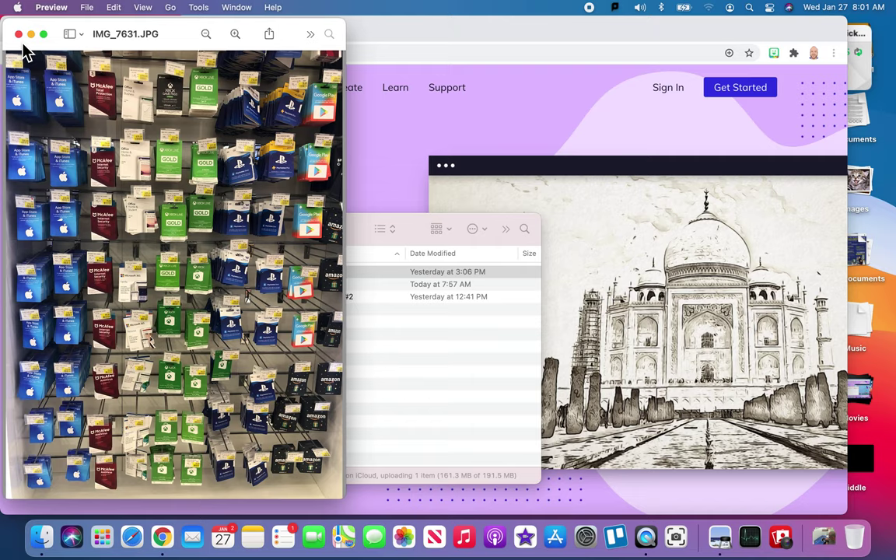
click(19, 34)
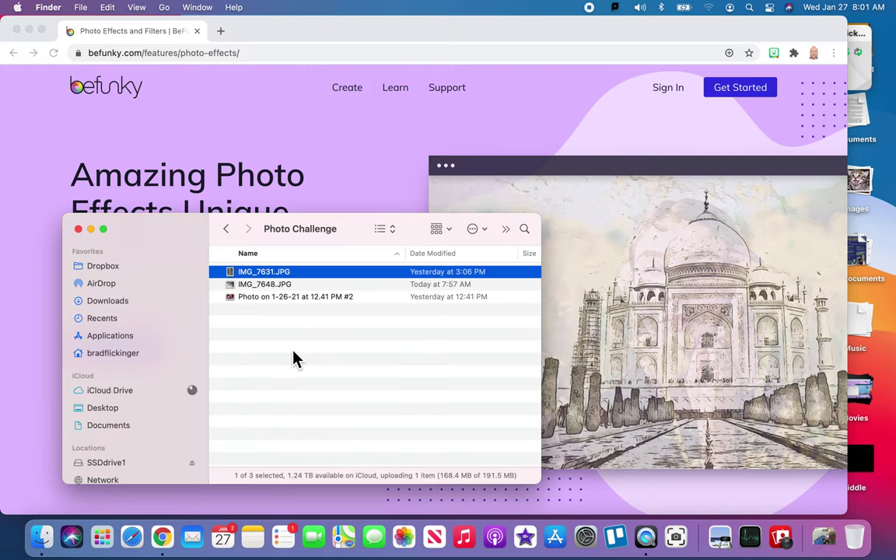
Open IMG_7648.JPG and the 1-26-21 webcam photo side by side in Preview.
click(296, 358)
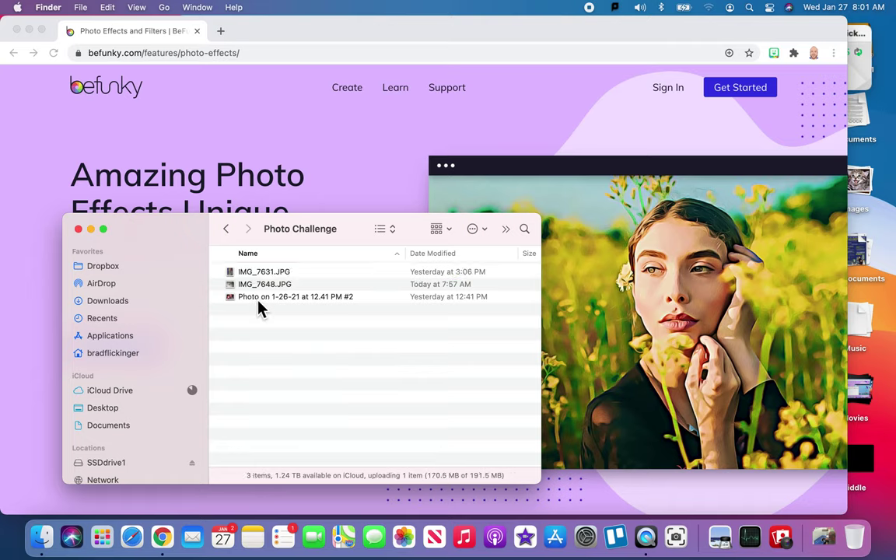
click(233, 286)
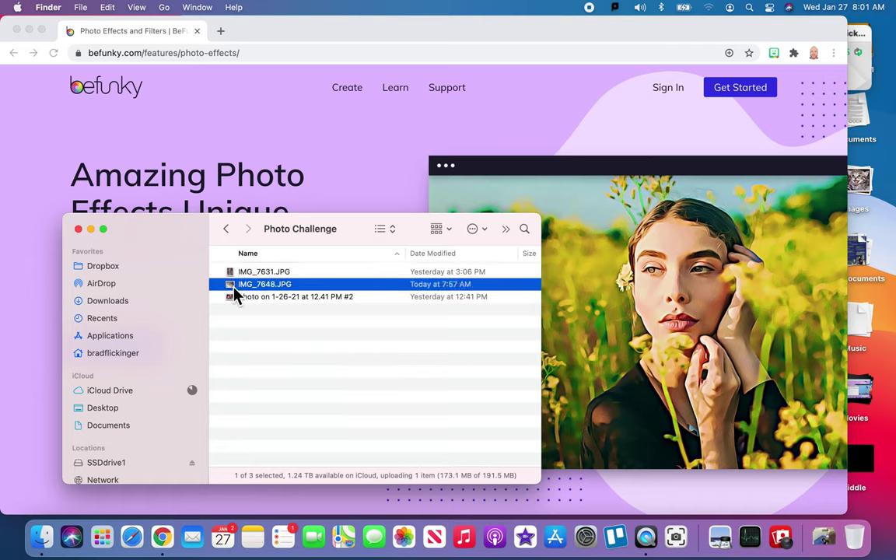
double_click(234, 287)
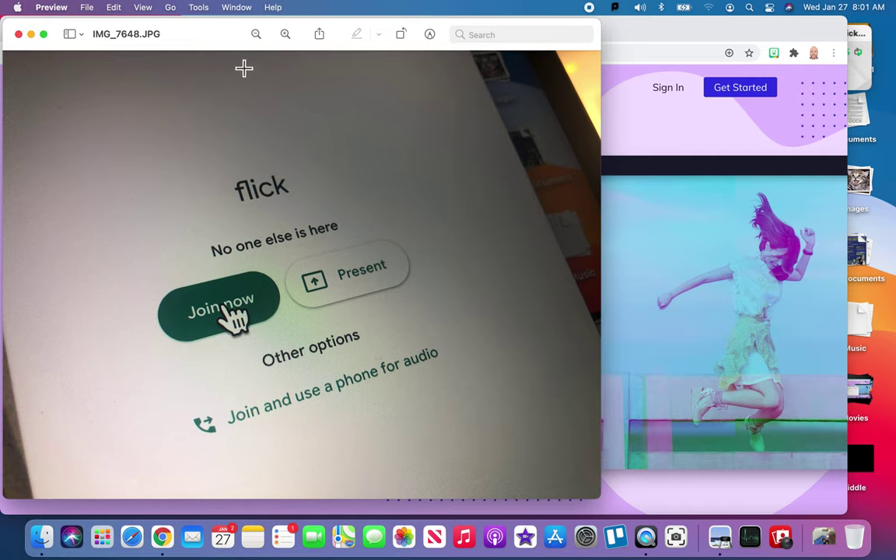
drag(220, 46, 462, 44)
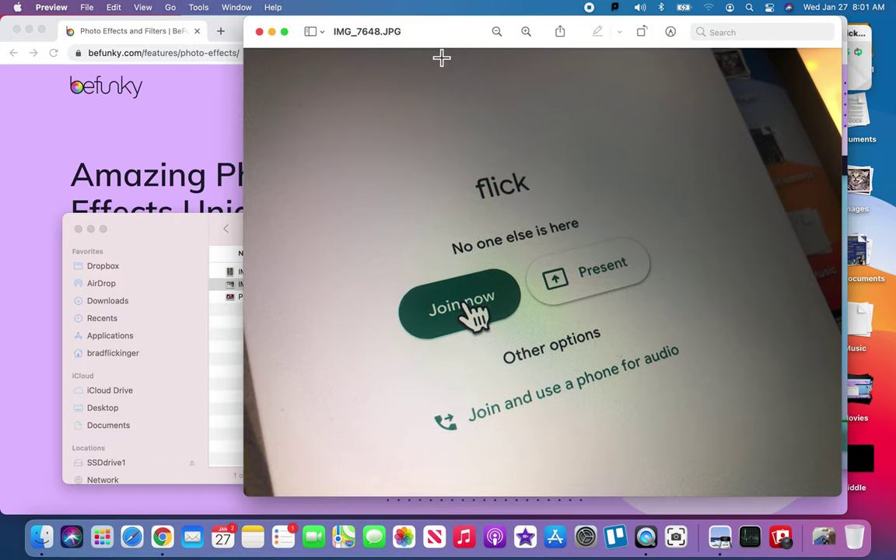
click(237, 310)
double_click(233, 299)
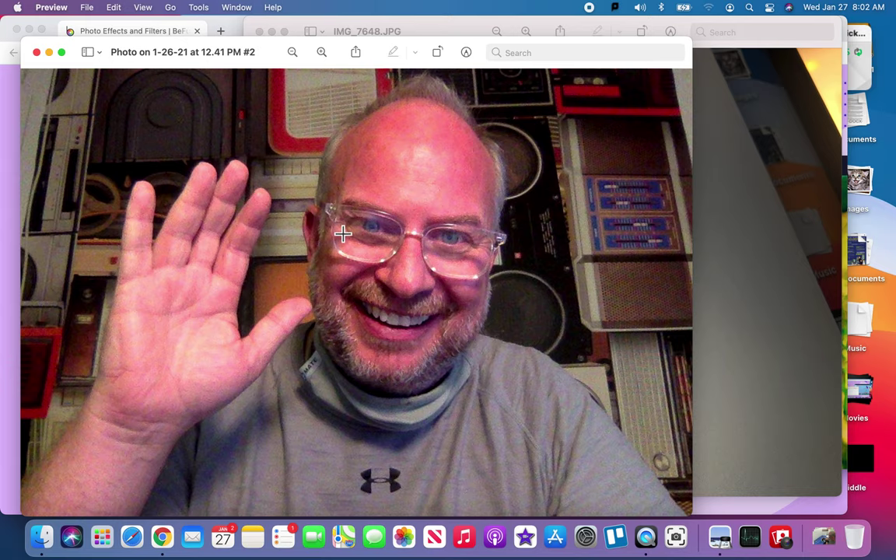
Compare IMG_7648.JPG and the webcam photo by alternating between their windows.
click(738, 206)
click(222, 305)
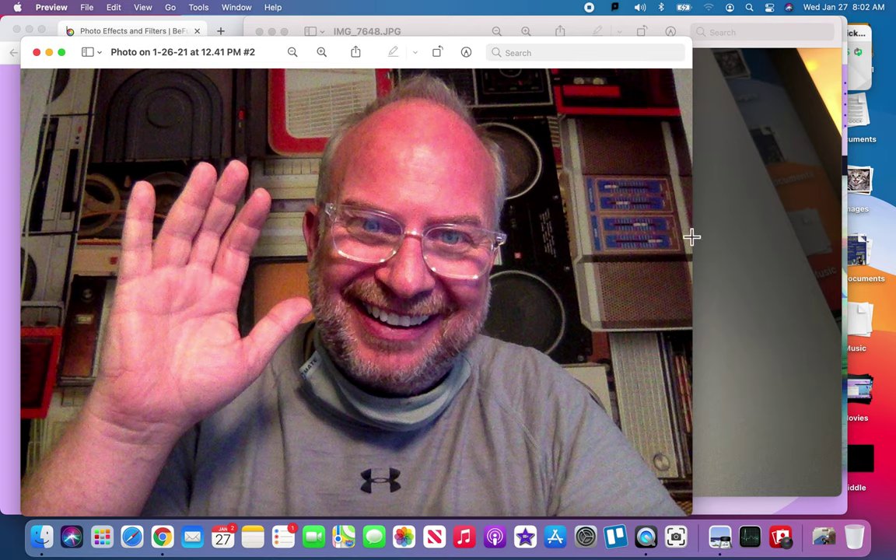
click(736, 215)
click(164, 356)
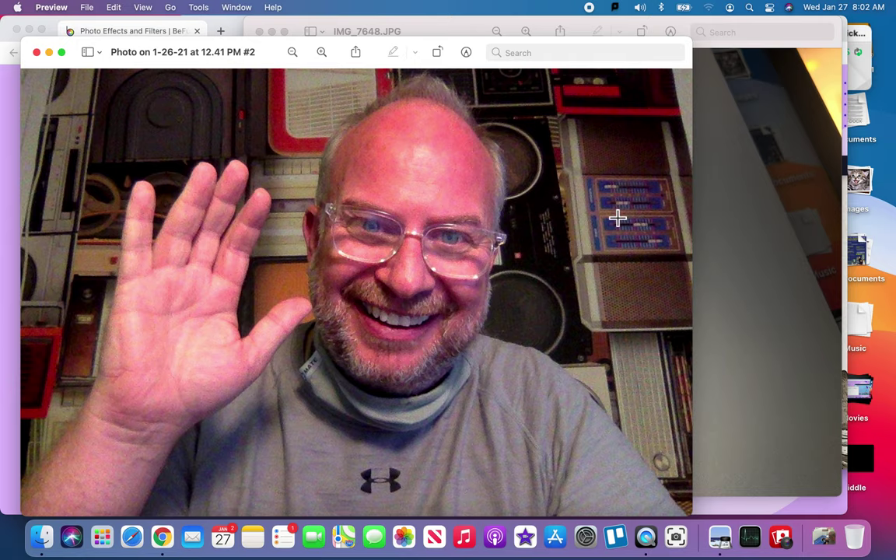
click(742, 227)
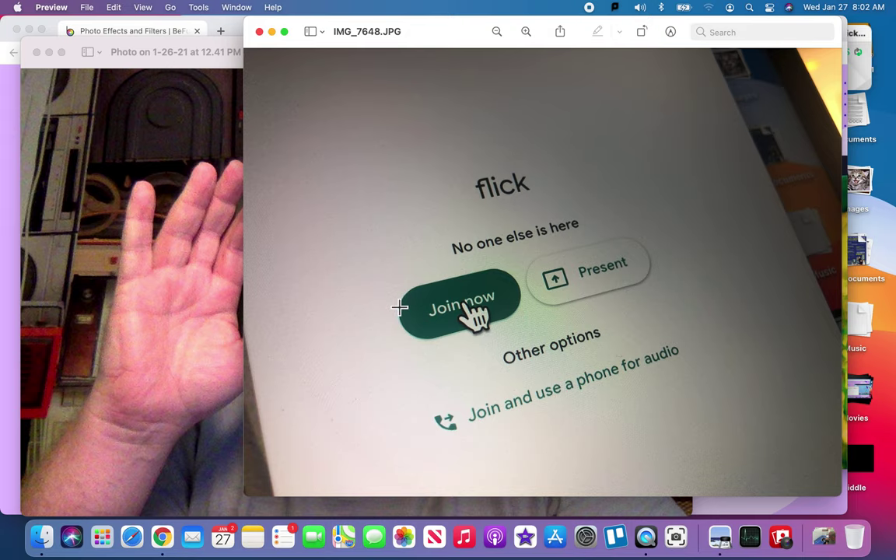
click(175, 270)
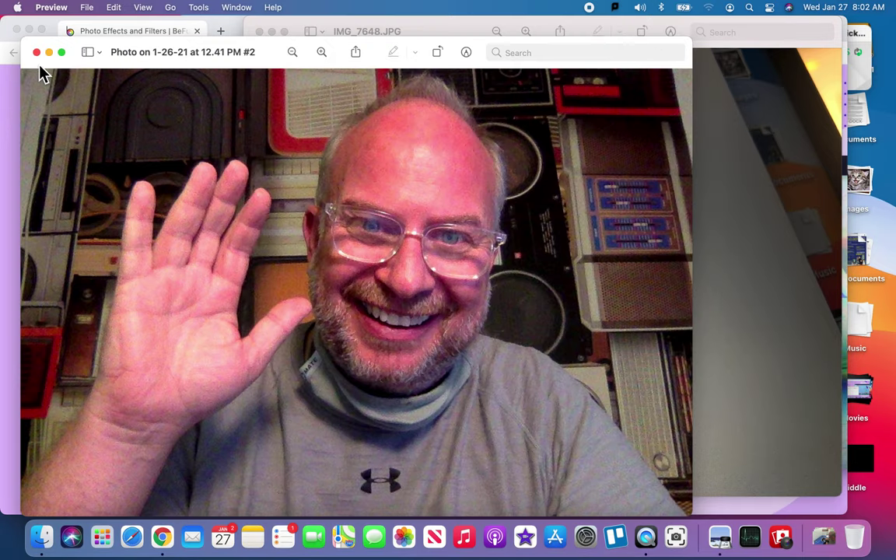
Close both photo windows and return to the BeFunky page in Chrome.
click(37, 52)
click(260, 31)
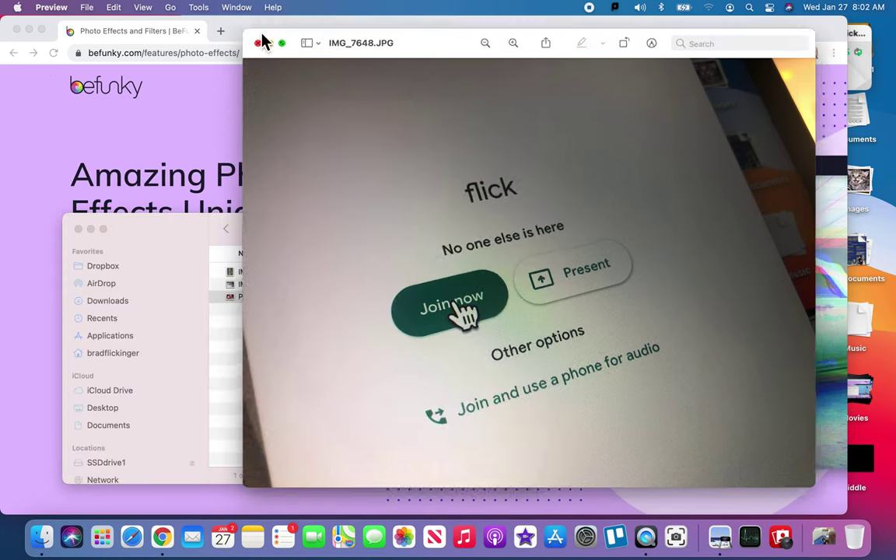
click(247, 161)
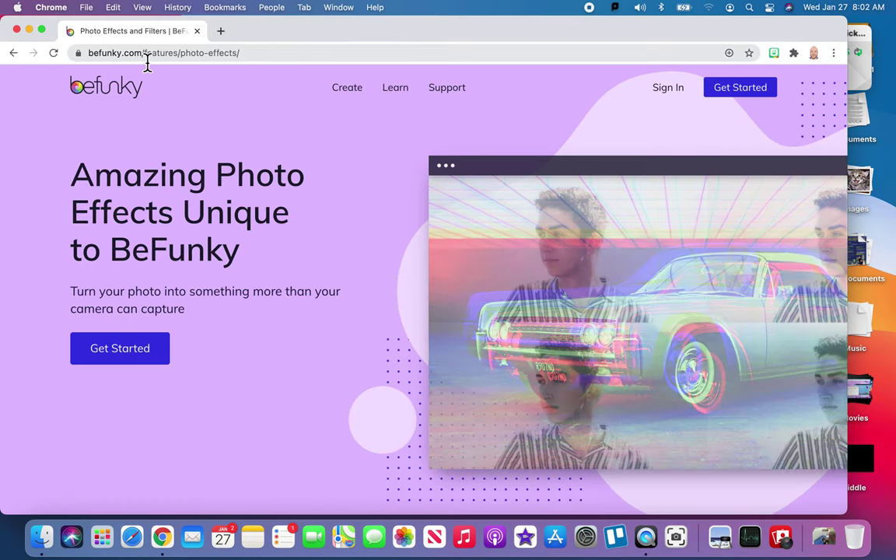
Start a fresh project in the BeFunky photo editor.
drag(145, 56, 88, 55)
click(159, 116)
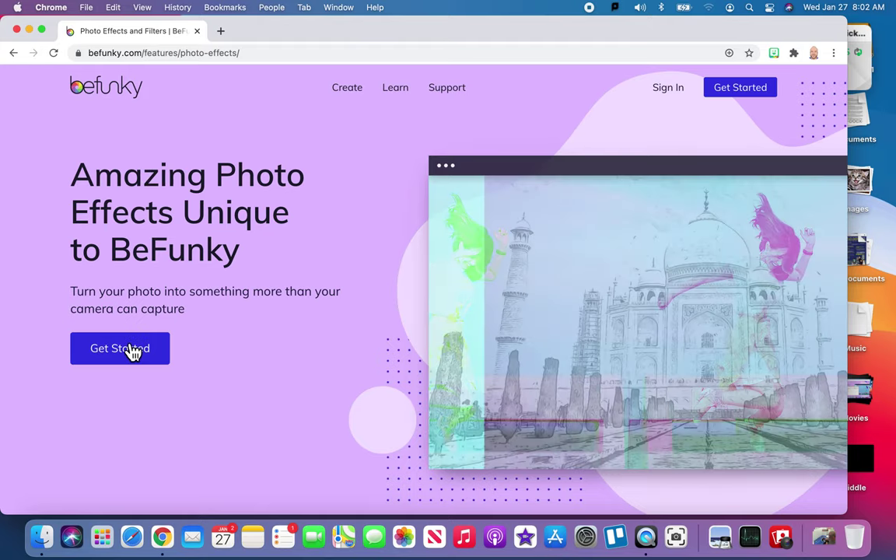
click(126, 353)
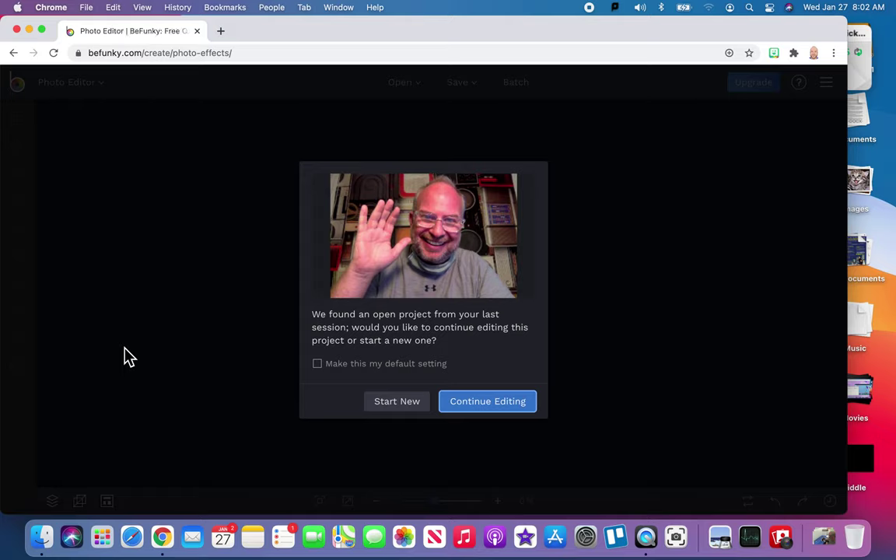
click(413, 406)
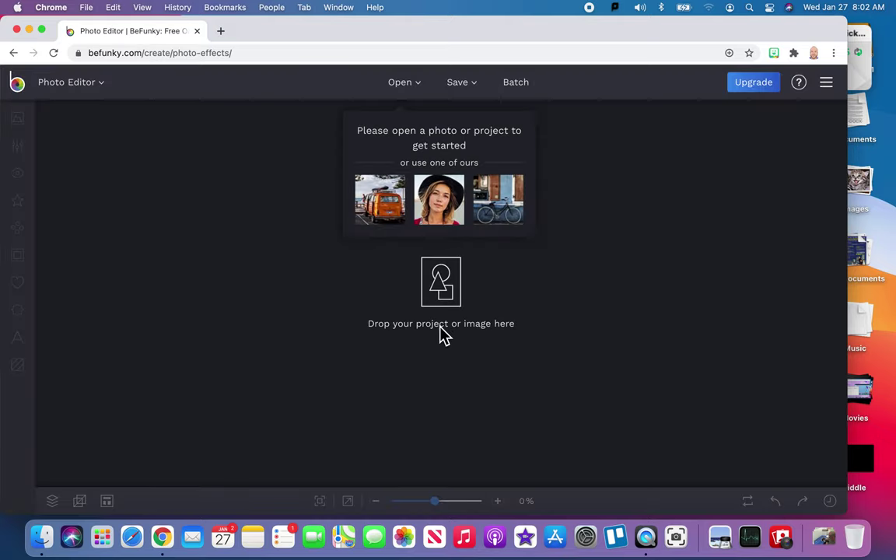
Drag IMG_7648.JPG from the Photo Challenge folder into the BeFunky editor.
click(41, 537)
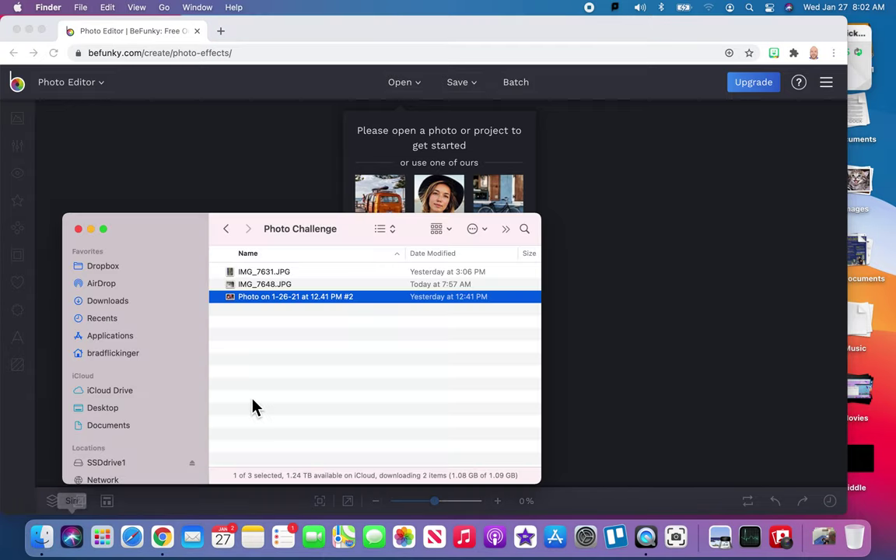
click(238, 285)
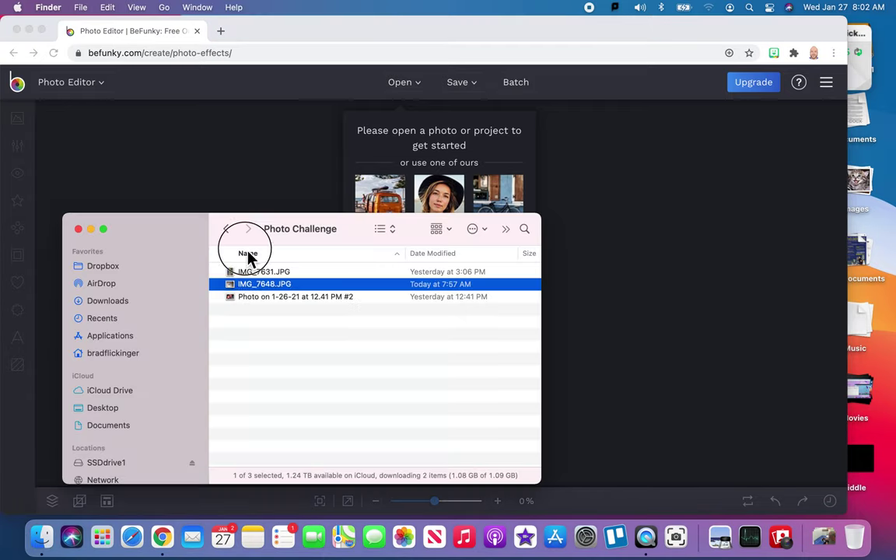
drag(248, 259, 290, 179)
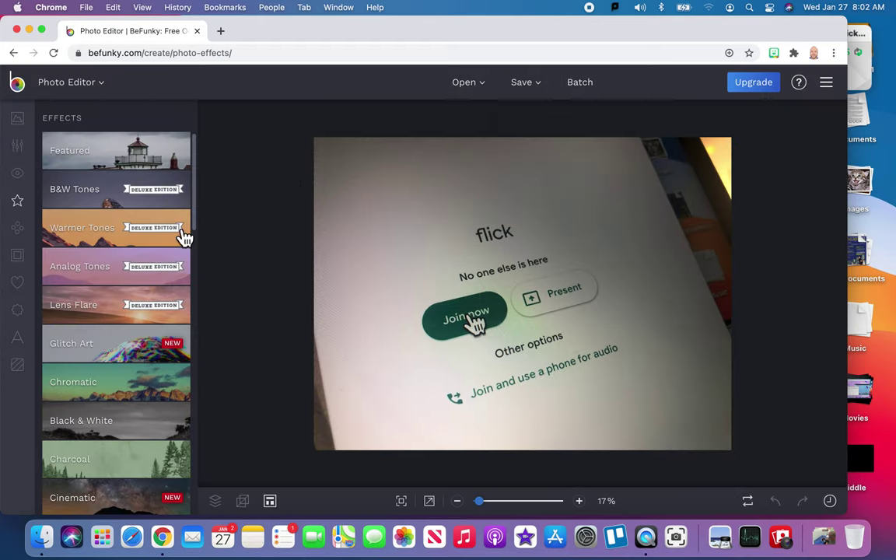
click(154, 161)
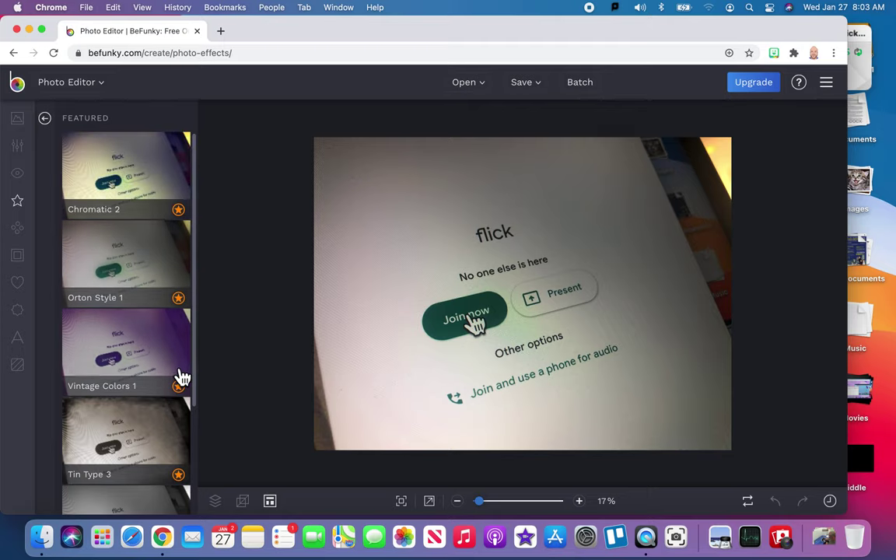
Browse the full effects list, looking through the Chromatic variants.
scroll(156, 442, down, 3)
scroll(156, 445, up, 3)
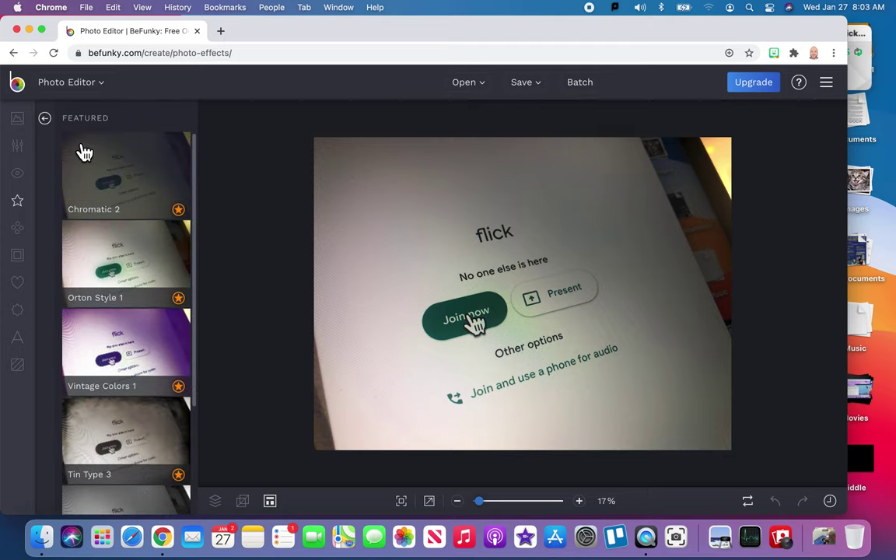
click(45, 117)
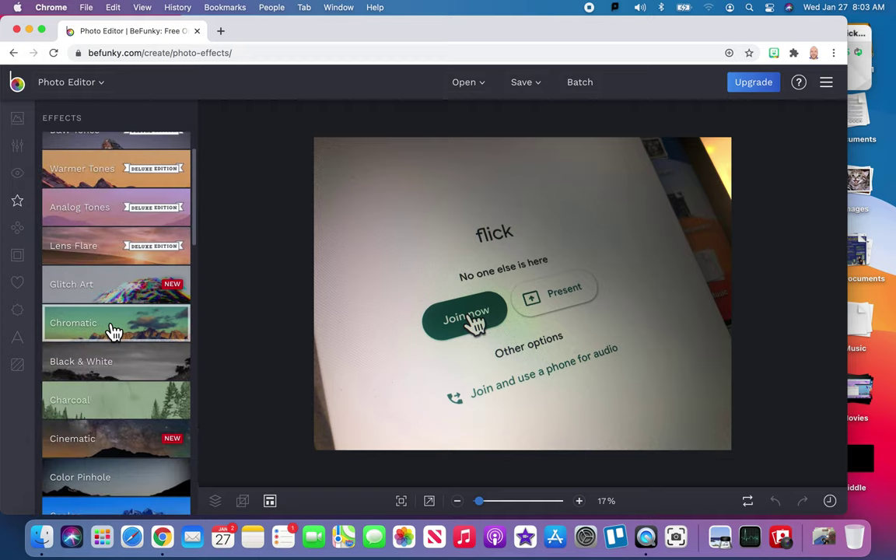
click(114, 330)
scroll(116, 330, down, 5)
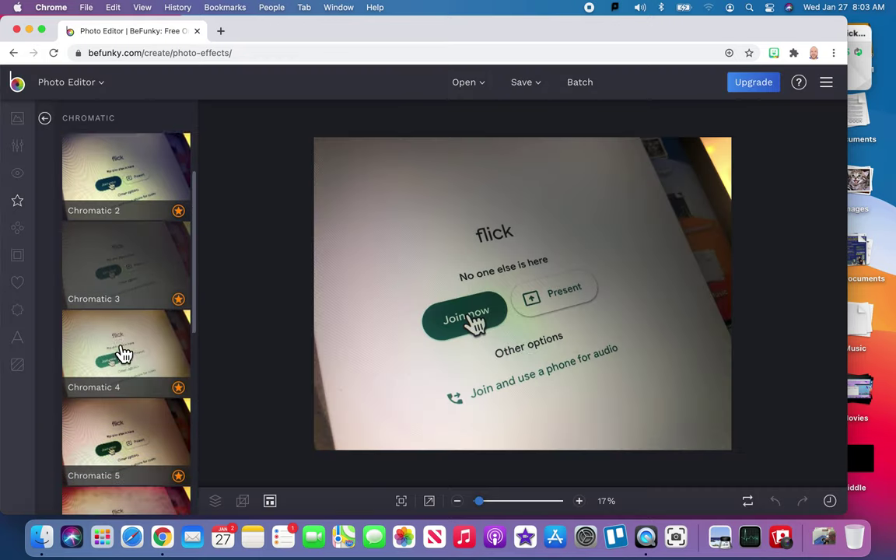
scroll(122, 354, up, 4)
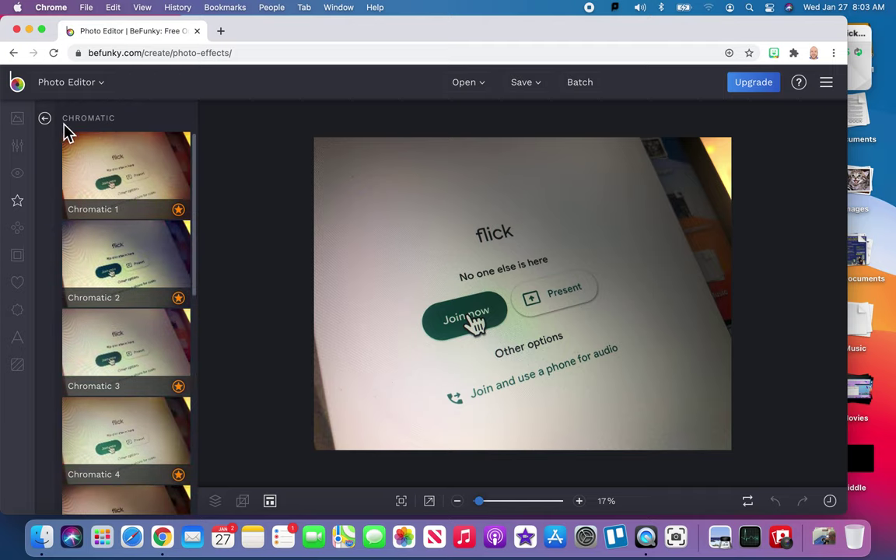
click(45, 118)
scroll(116, 272, down, 3)
scroll(116, 272, down, 1)
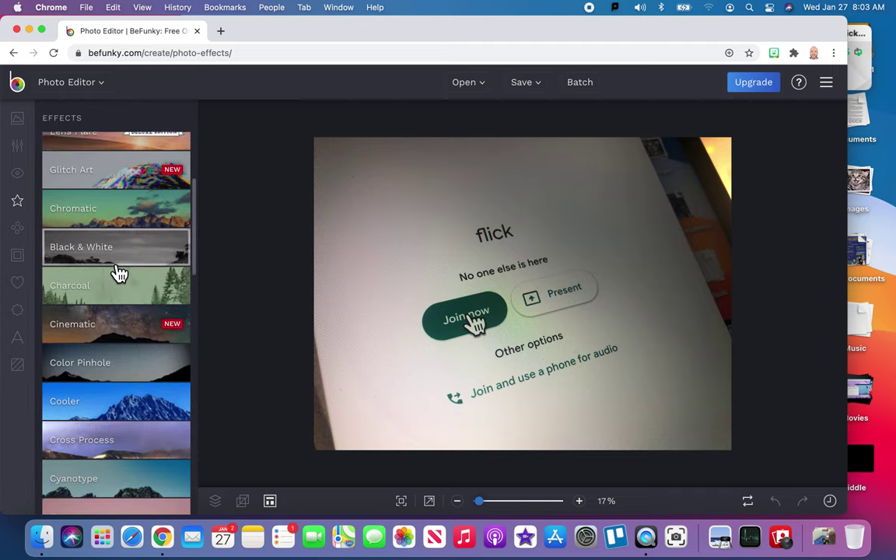
Try Color Pinhole 1, then Cross Process 1 and 2, discarding each.
click(109, 369)
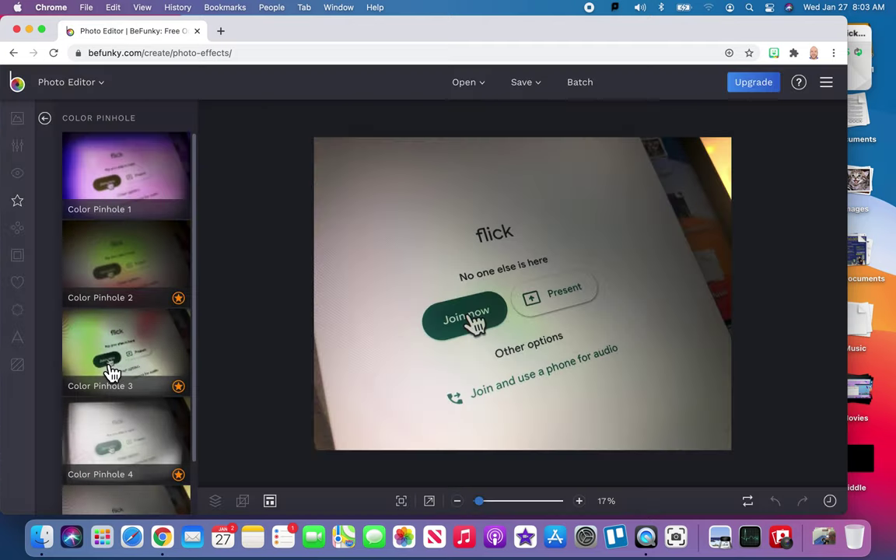
click(148, 194)
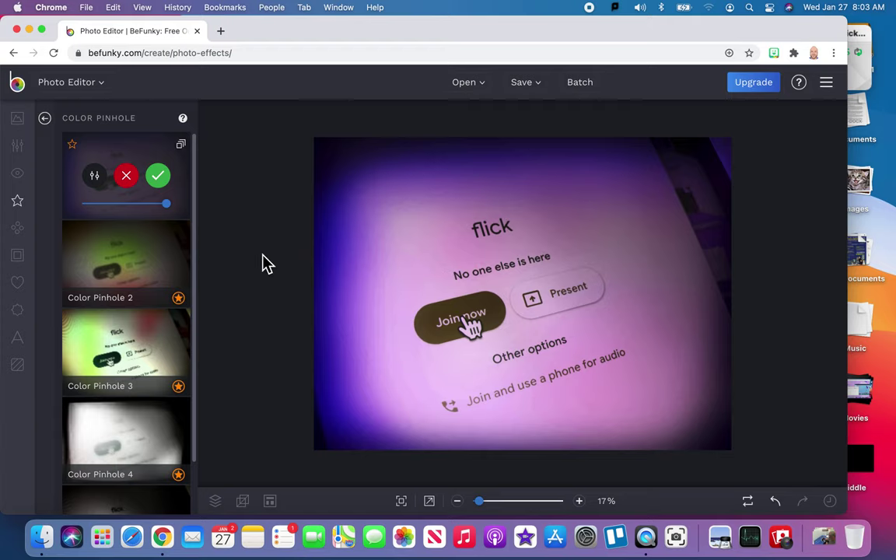
click(45, 118)
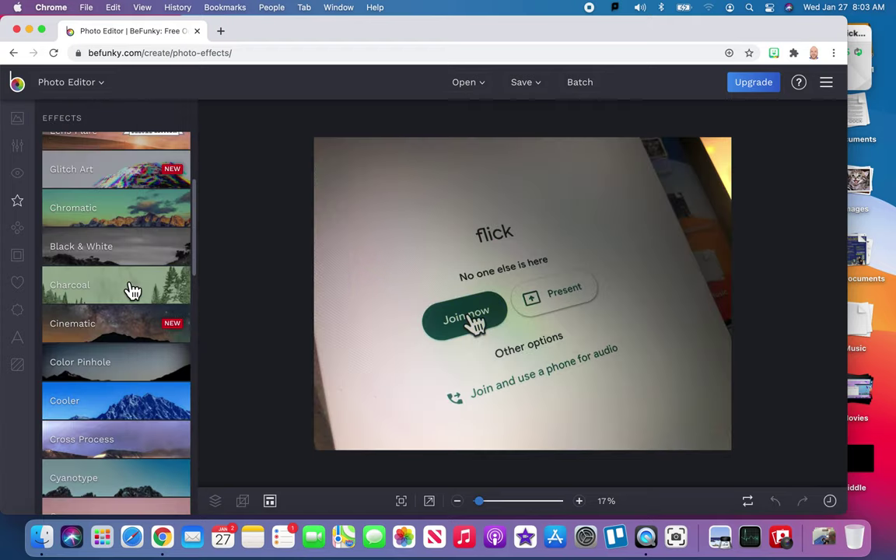
scroll(130, 290, down, 2)
click(120, 366)
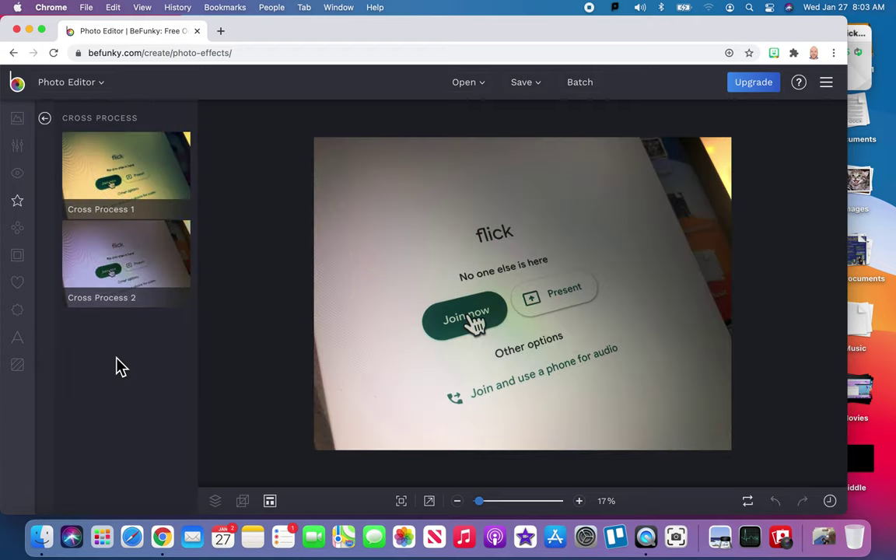
click(152, 178)
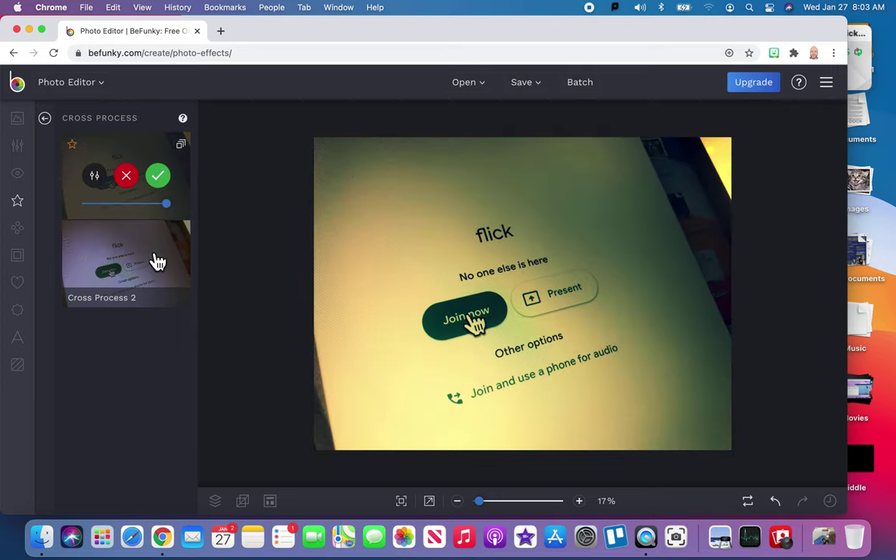
click(155, 260)
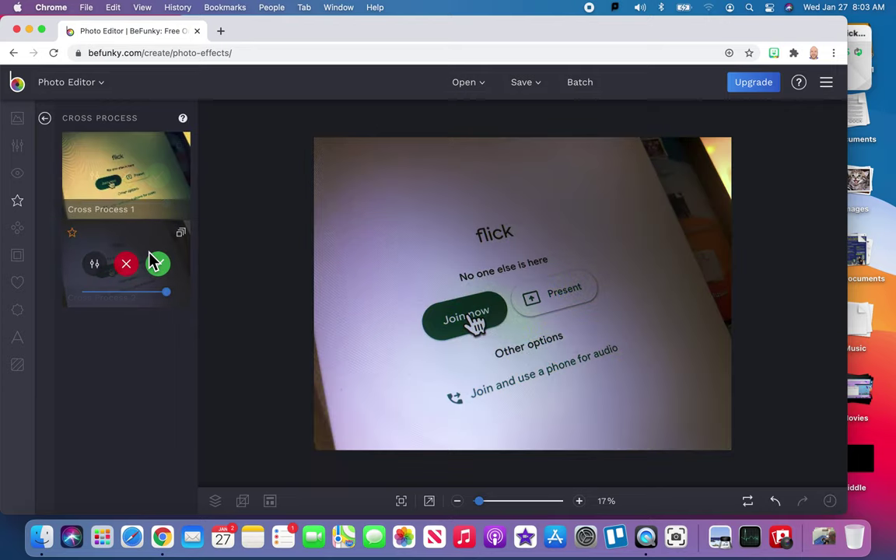
click(45, 119)
scroll(110, 334, down, 3)
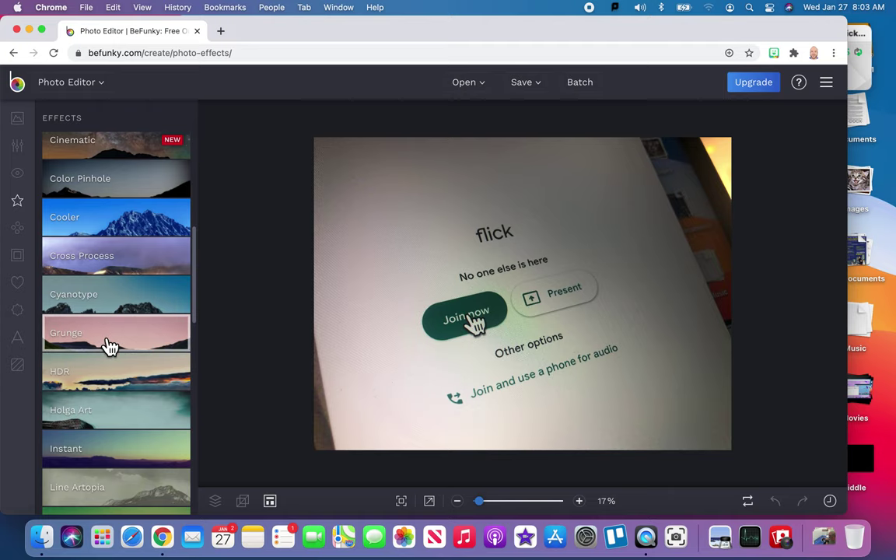
click(108, 338)
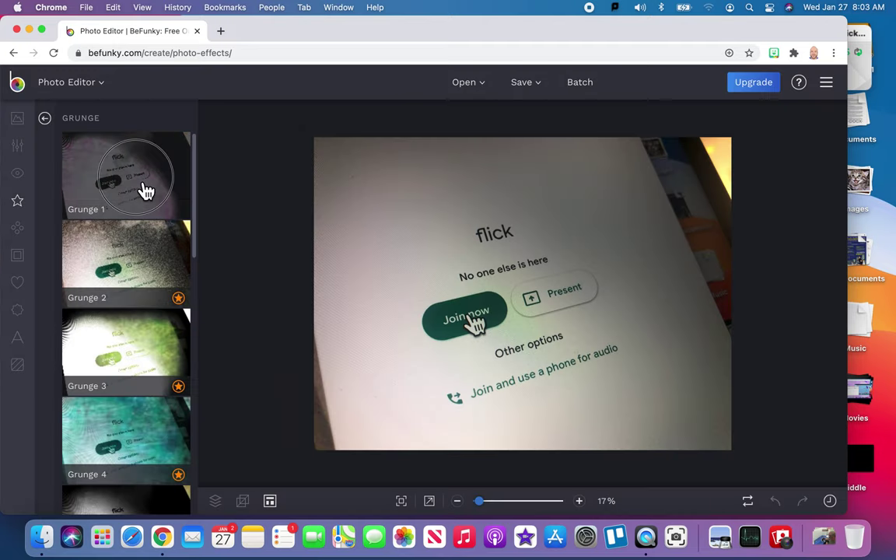
Compare Grunge 1 with Grunge 2, then apply Grunge 1 to the photo.
click(145, 190)
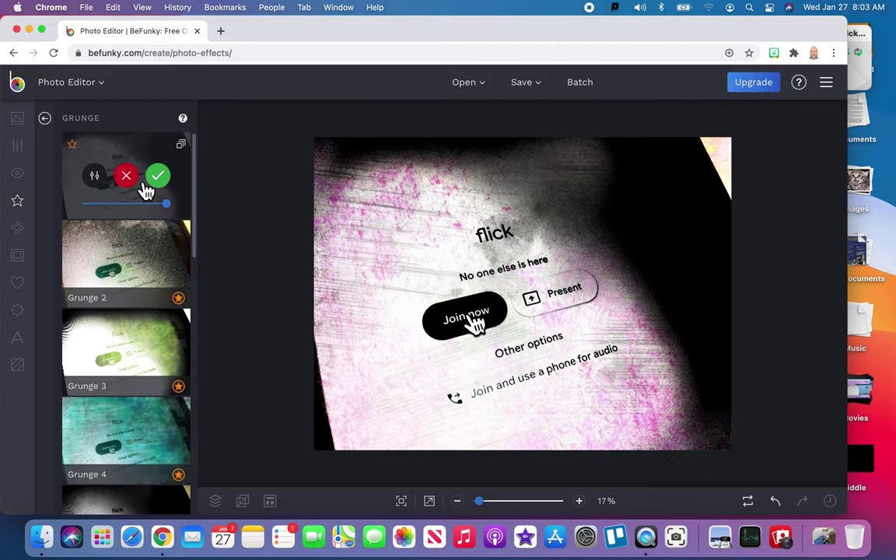
click(132, 274)
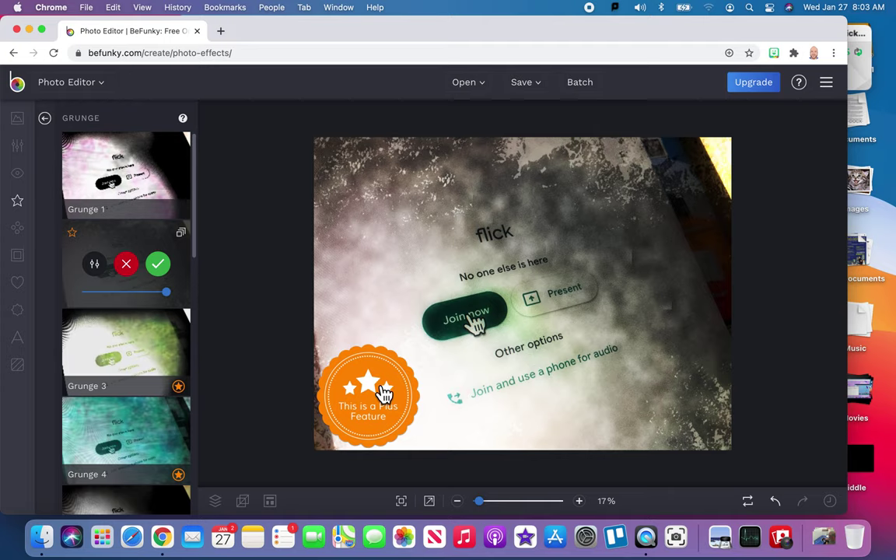
click(162, 200)
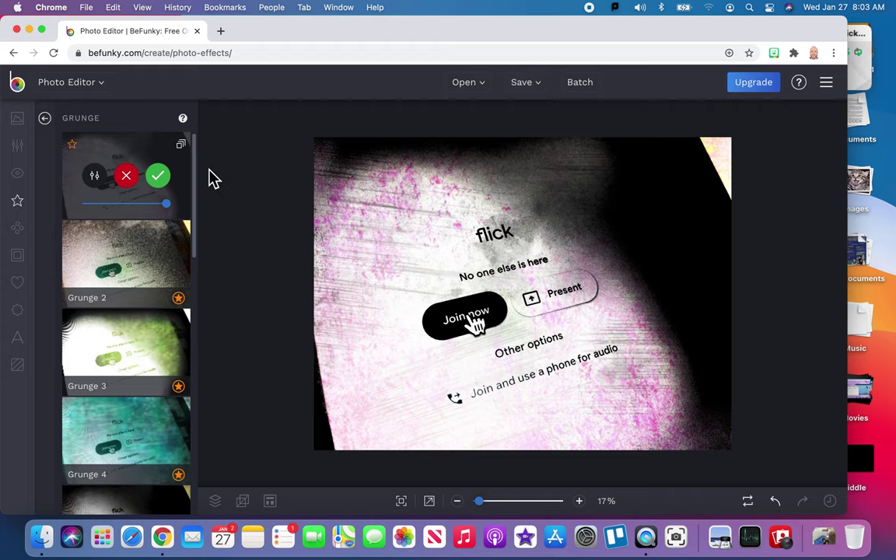
click(162, 180)
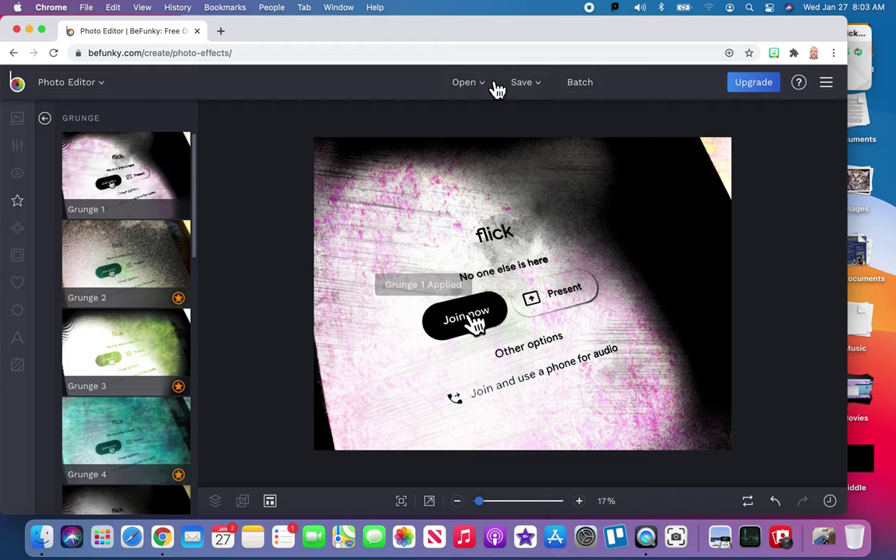
click(544, 92)
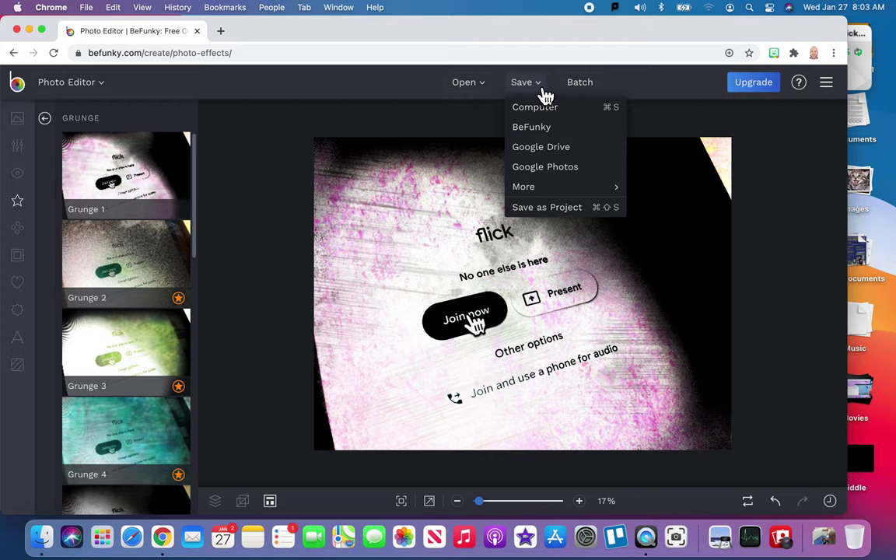
Download the edited photo as IMG_7648.jpg and verify it opens in Preview.
click(544, 109)
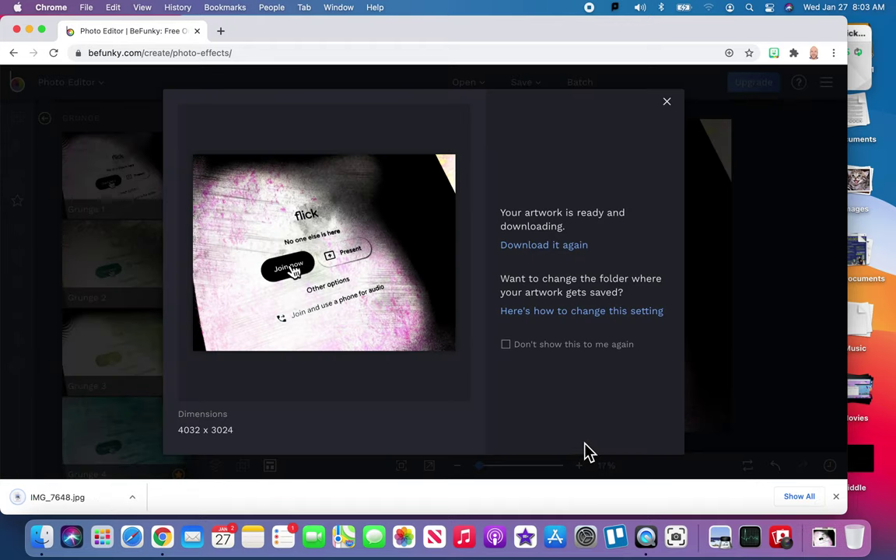
click(825, 538)
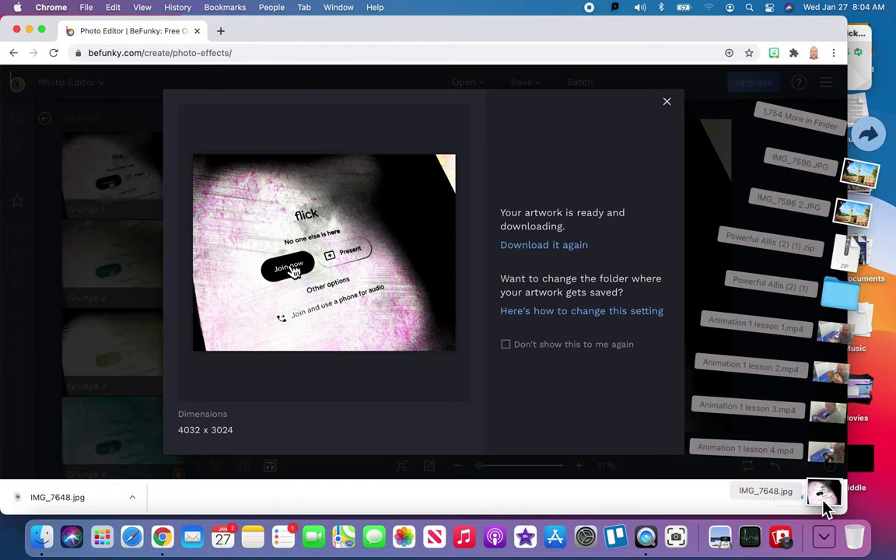
click(823, 493)
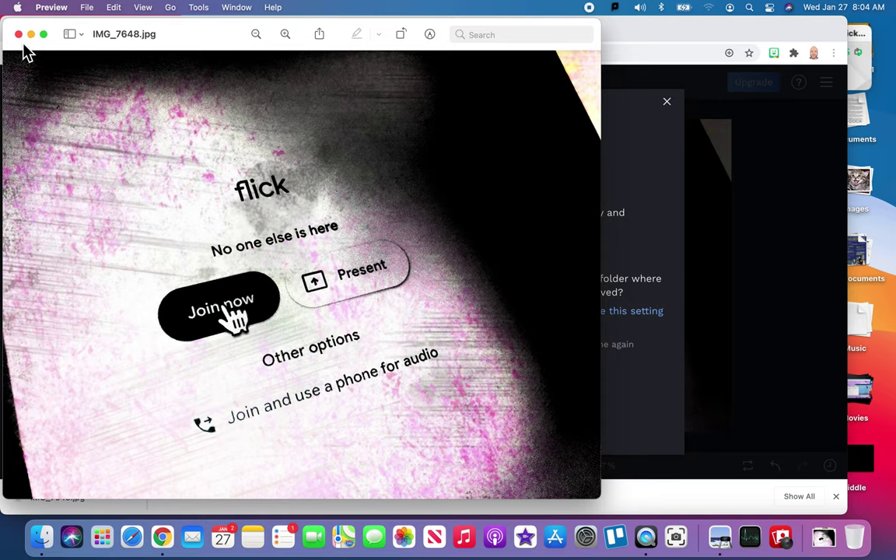
click(19, 35)
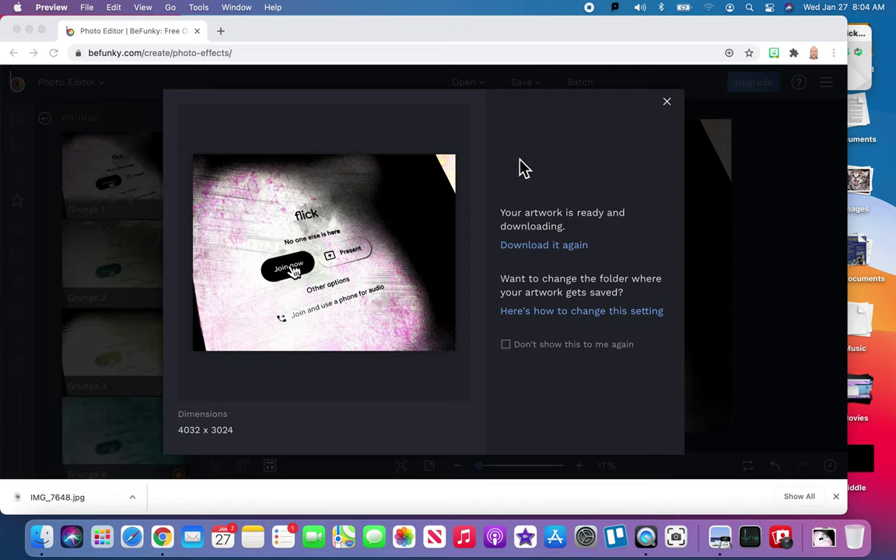
click(668, 104)
Dismiss the 'Your artwork is ready' download dialog.
click(668, 103)
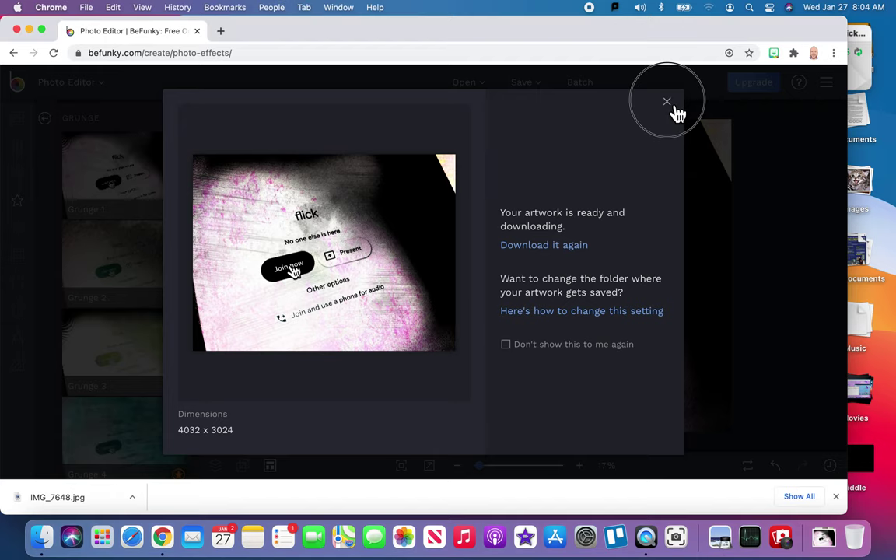